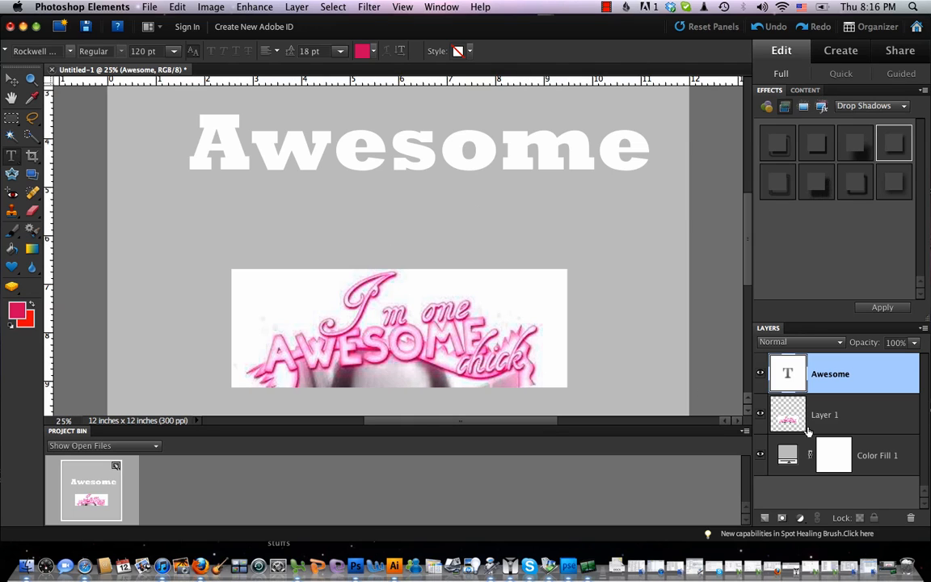
pyautogui.click(760, 414)
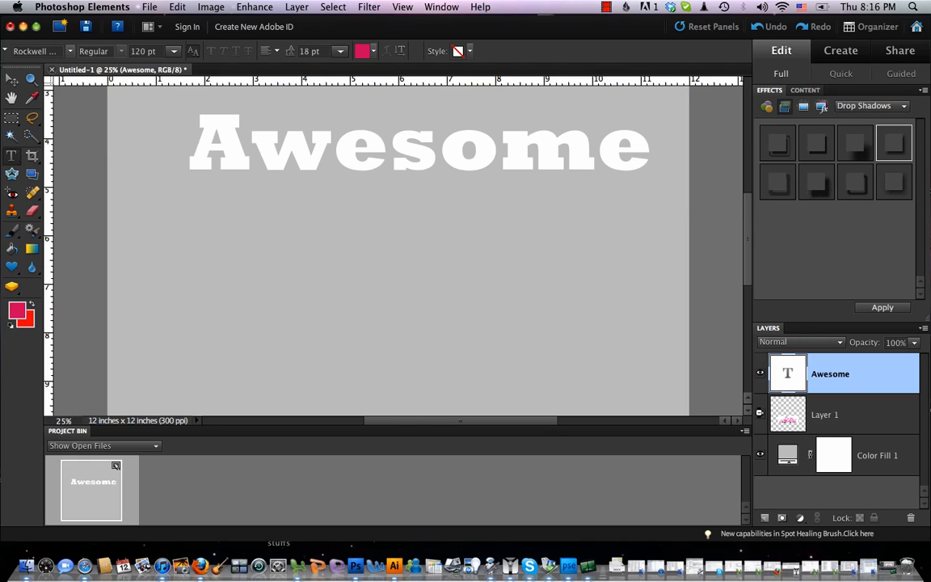
pyautogui.click(760, 414)
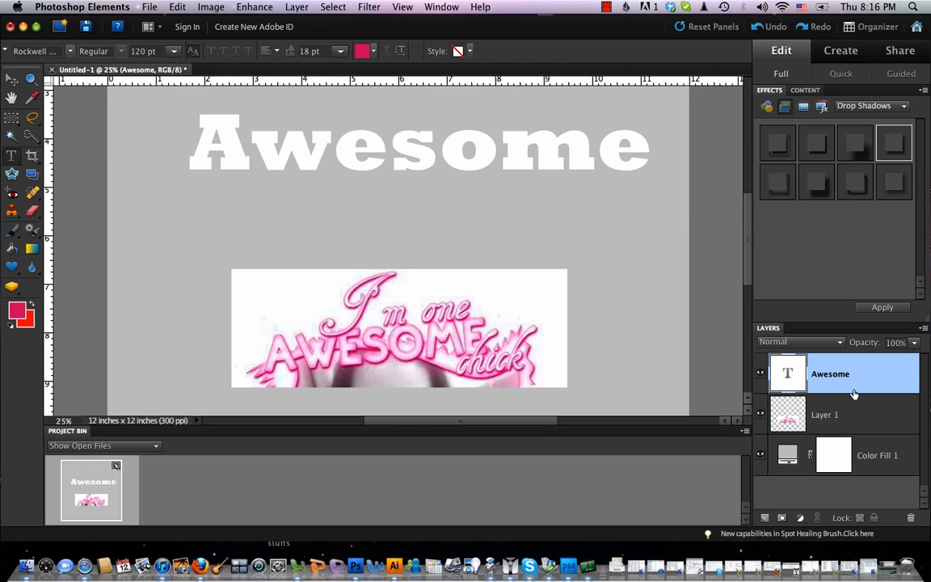
# Outline the Awesome lettering on a new layer with a 3 px pink stroke placed inside the letter selection, and deselect
pyautogui.keyDown('super'); pyautogui.click(790, 376); pyautogui.keyUp('super')
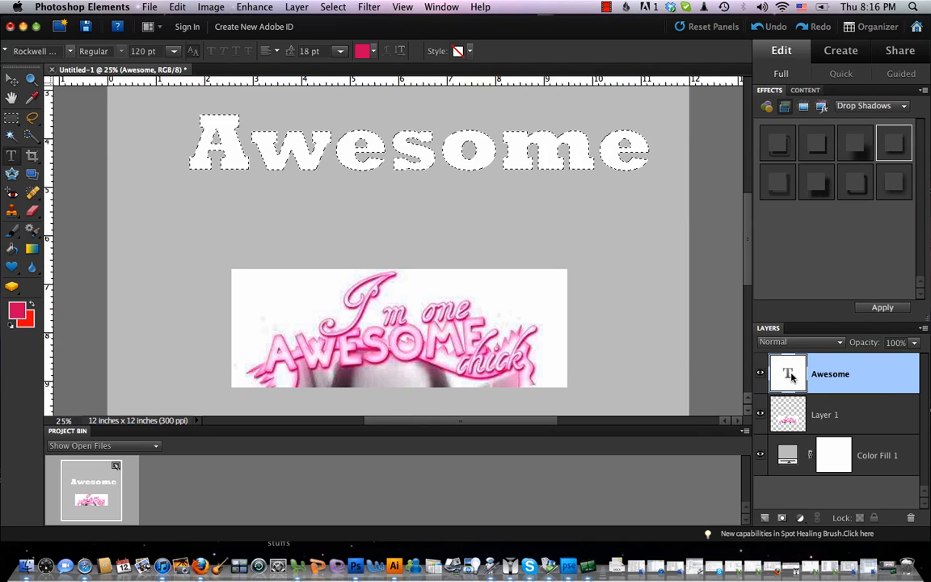
pyautogui.click(766, 520)
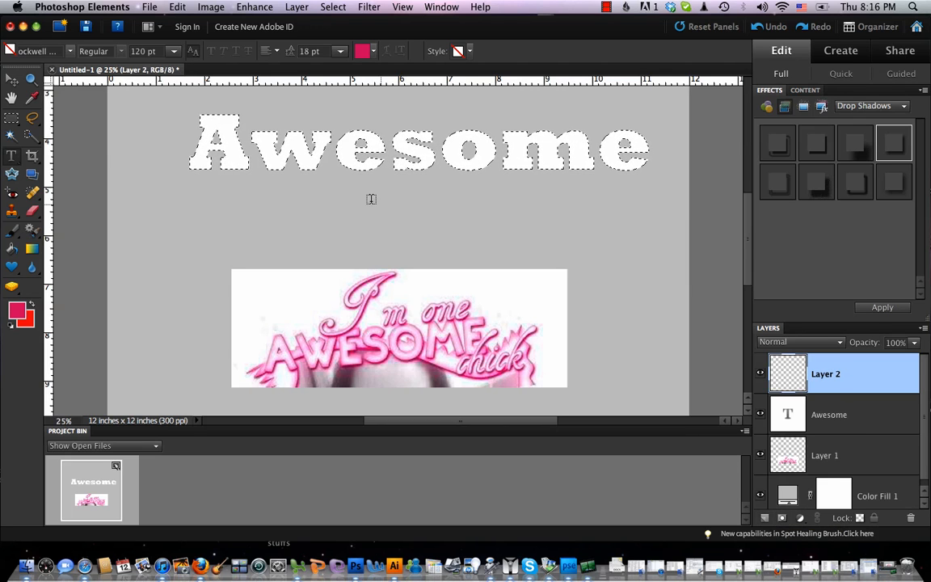
pyautogui.click(177, 7)
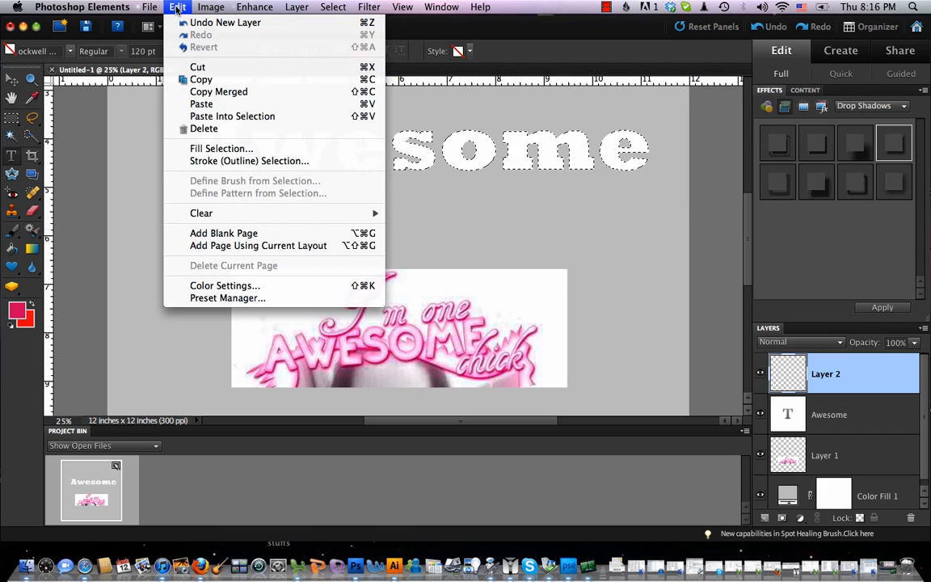
pyautogui.click(232, 165)
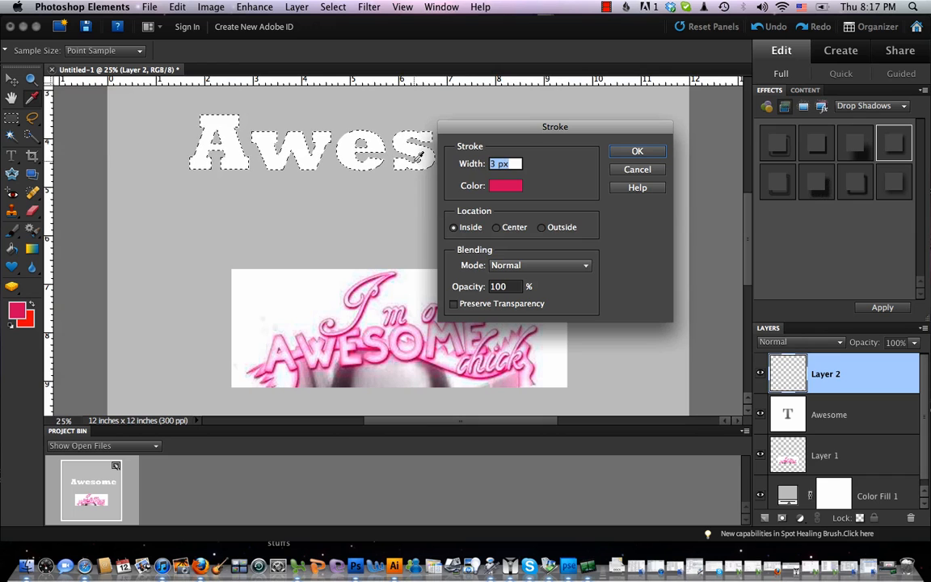
pyautogui.click(636, 152)
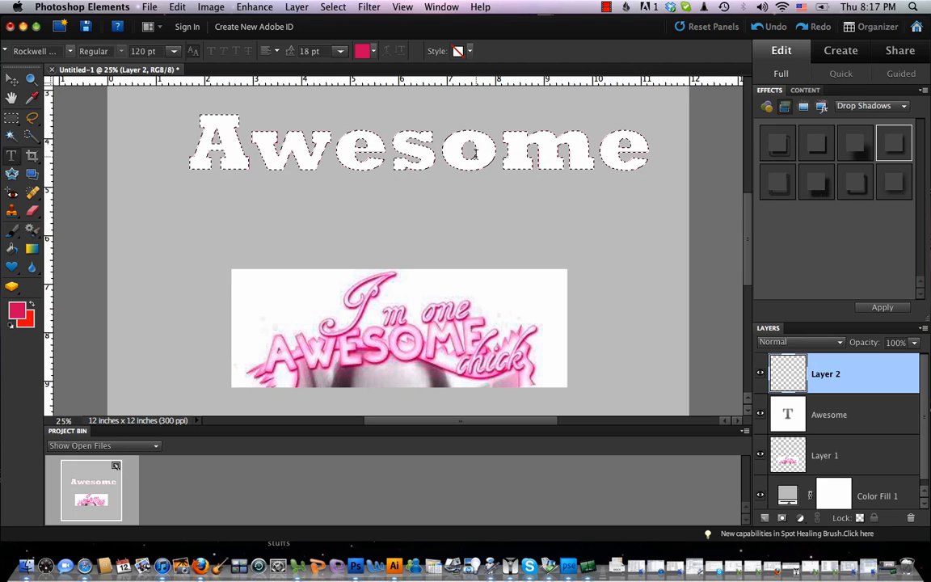
pyautogui.press('super+d')
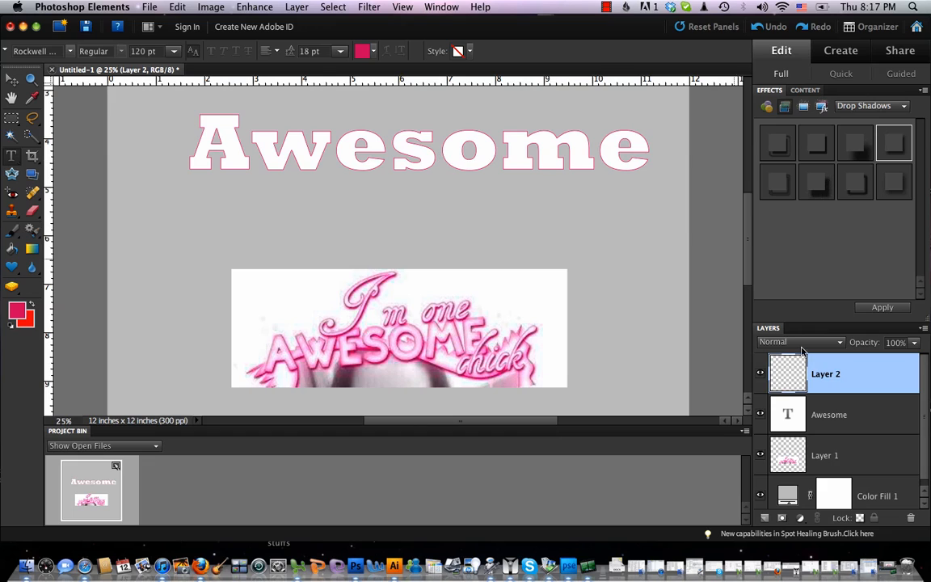
# Add a drop shadow to the Awesome text layer using the pink foreground color c6206d at 100% opacity
pyautogui.click(843, 416)
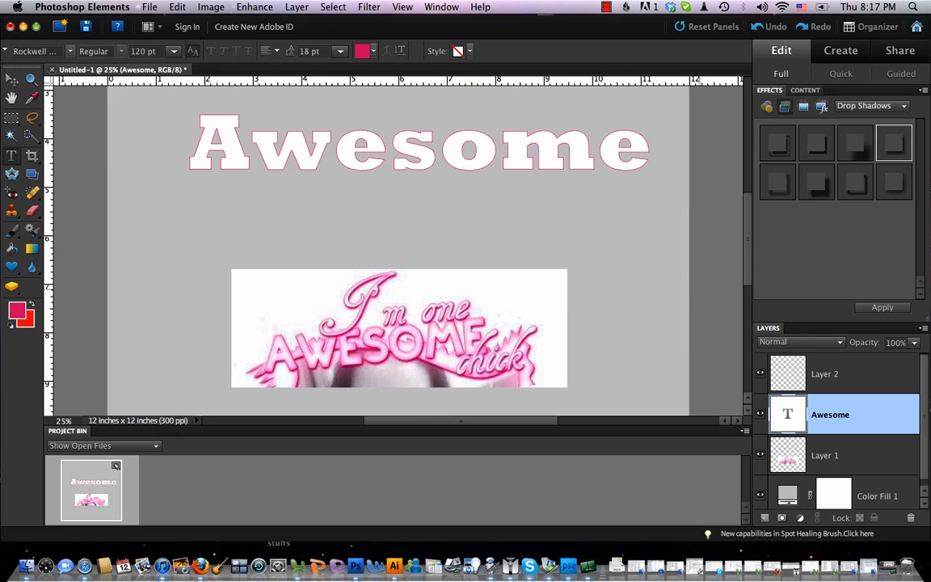
pyautogui.doubleClick(893, 147)
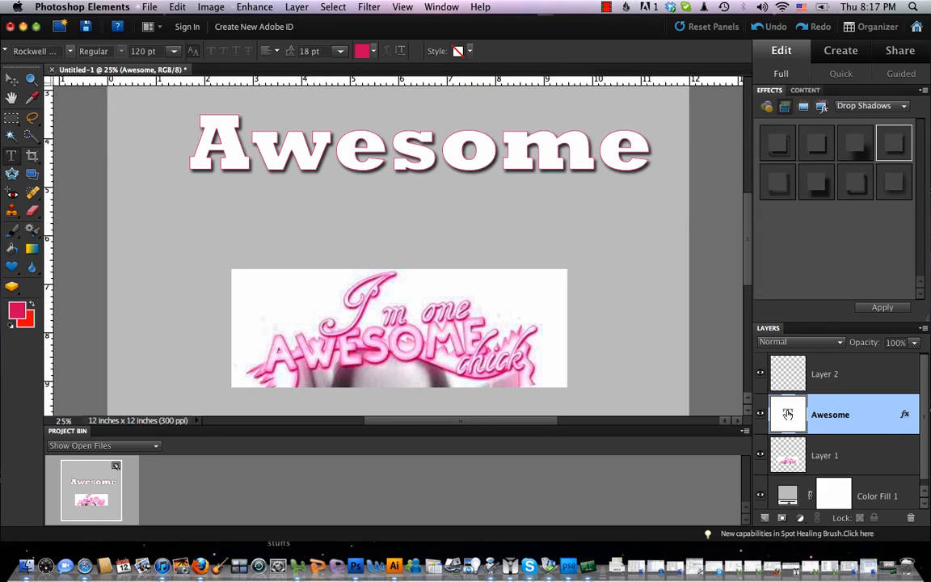
pyautogui.doubleClick(904, 415)
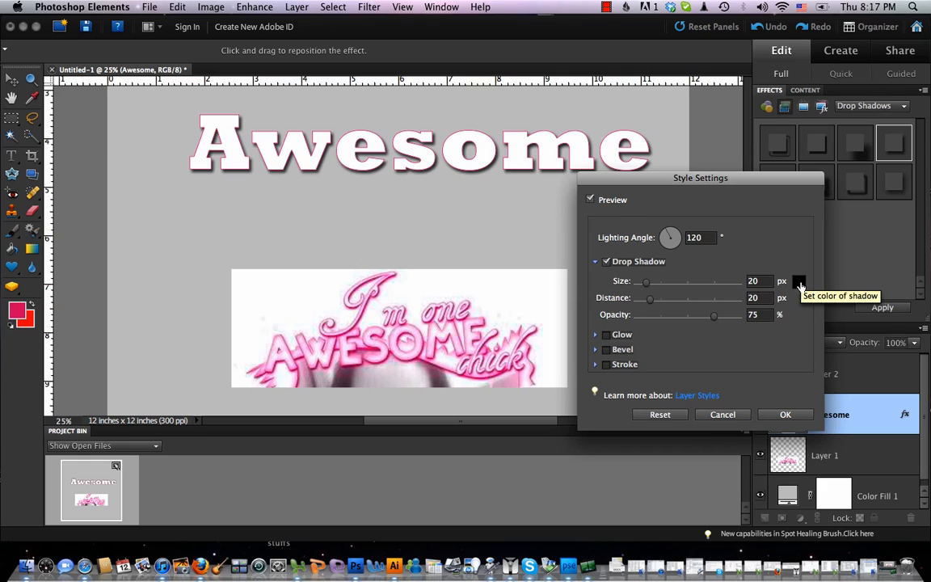
pyautogui.click(799, 285)
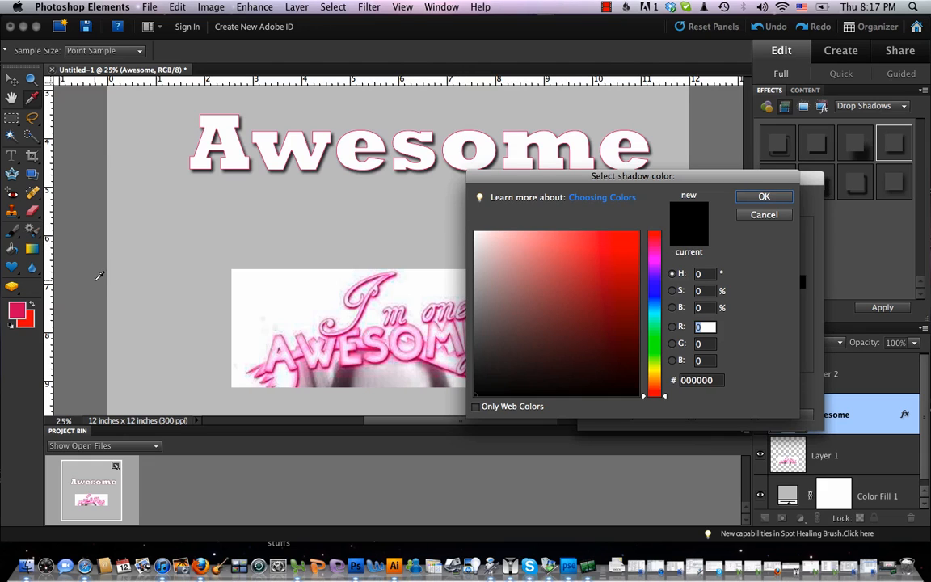
pyautogui.click(16, 312)
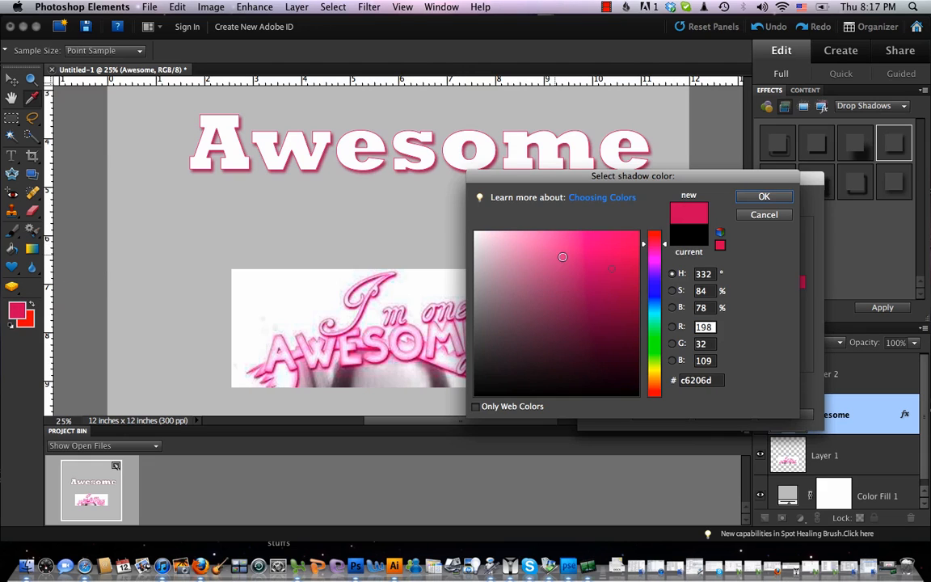
pyautogui.click(766, 198)
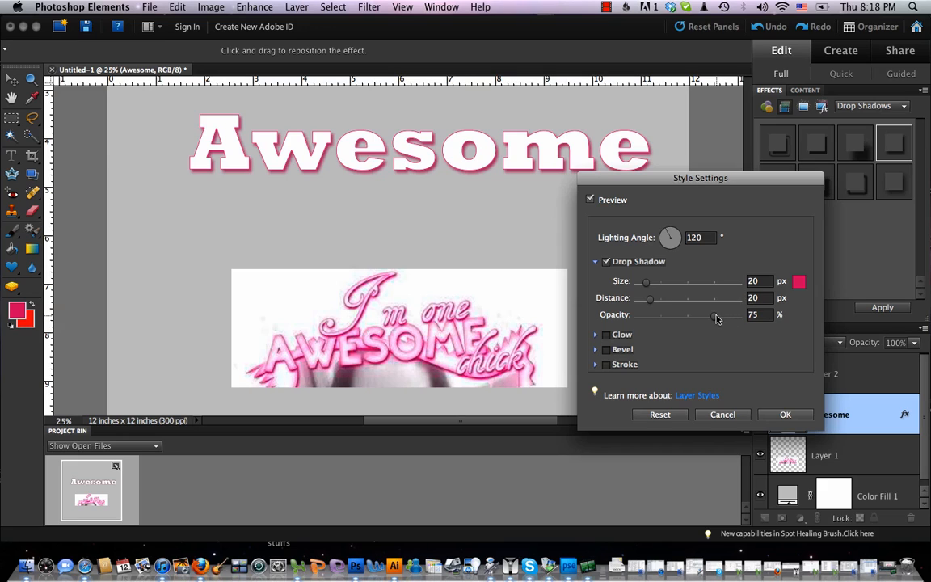
pyautogui.moveTo(716, 316); pyautogui.dragTo(742, 316)
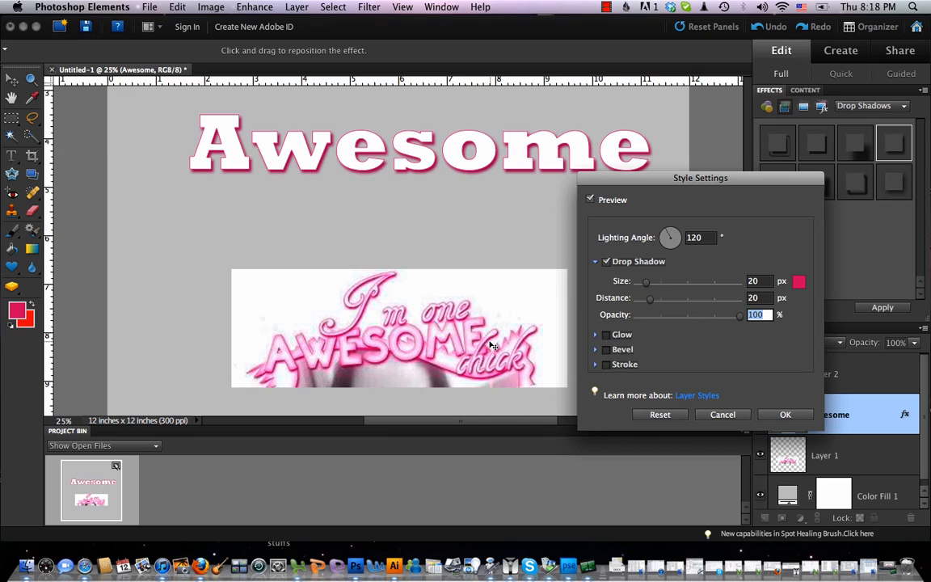
pyautogui.click(782, 415)
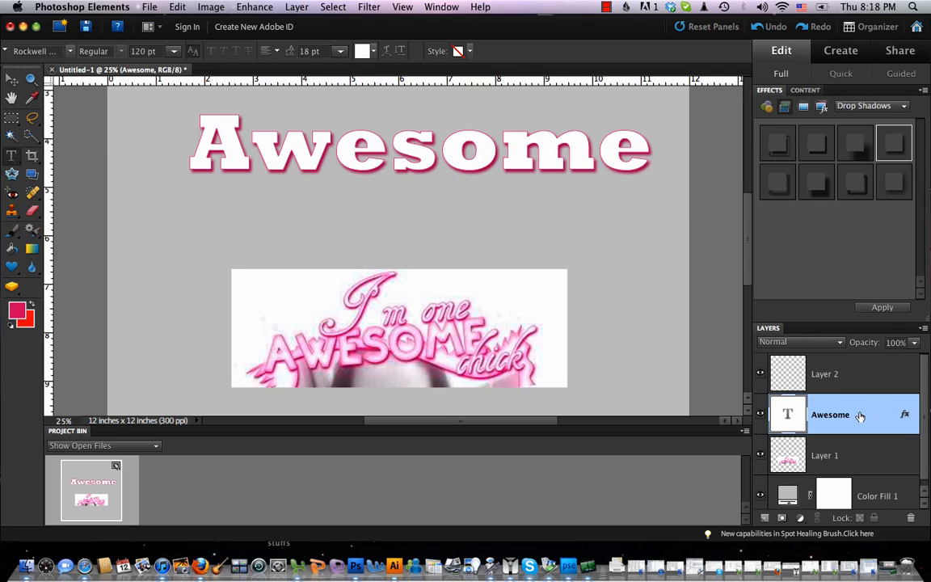
# Create a duplicate of the Awesome text layer without its layer style, and hide the original text layer and Layer 2
pyautogui.press('super+j')
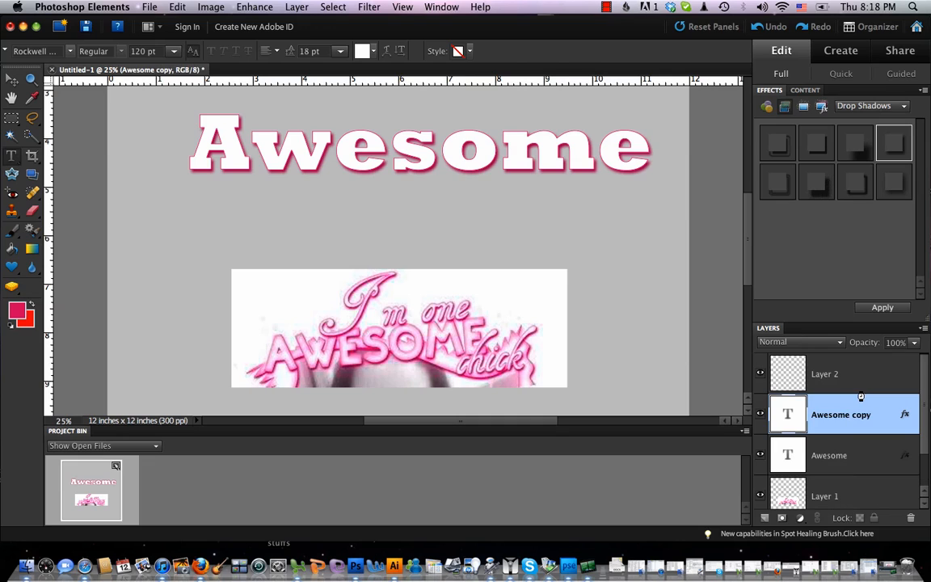
pyautogui.click(760, 456)
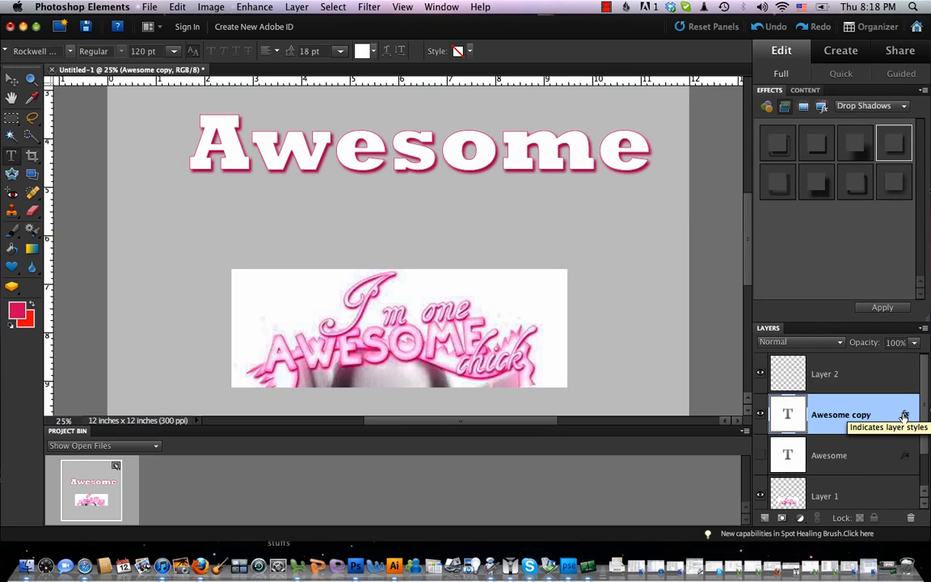
pyautogui.rightClick(862, 415)
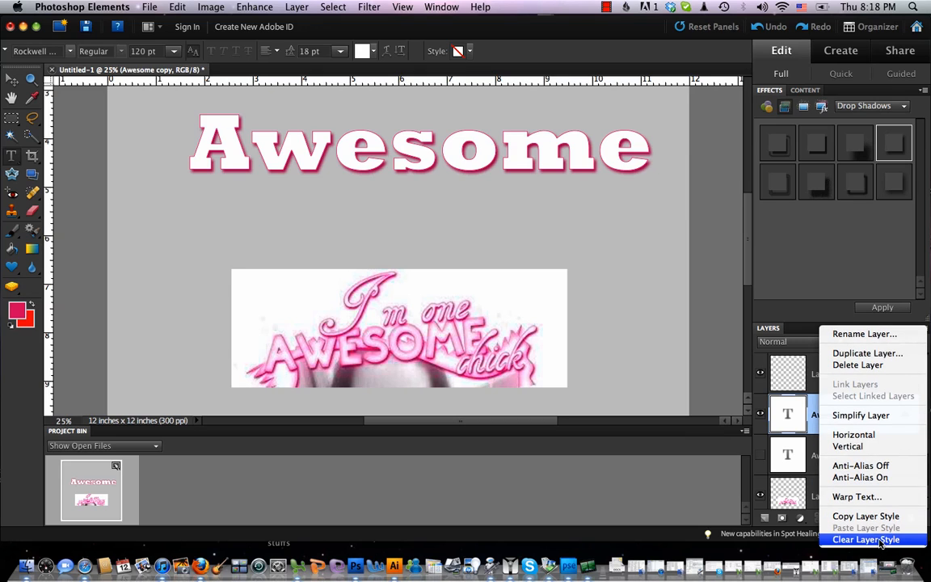
pyautogui.click(881, 540)
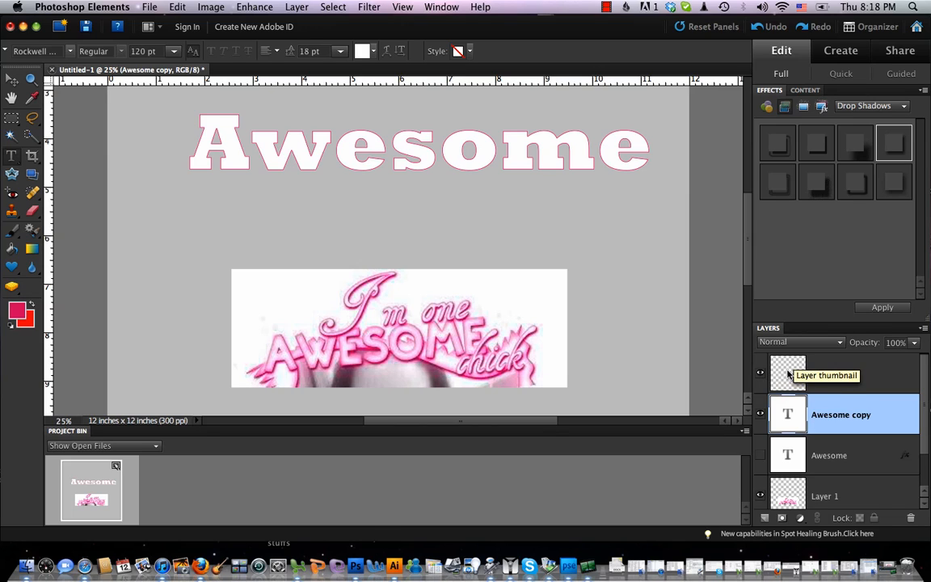
pyautogui.click(760, 374)
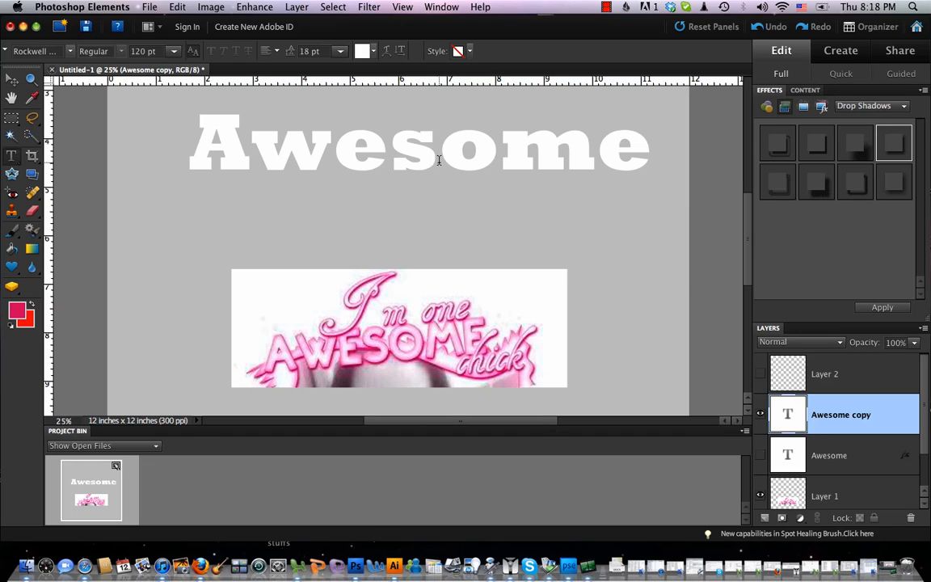
# Recolor all of the duplicated Awesome text to the pink foreground color c6206d and simplify its layer
pyautogui.click(396, 148)
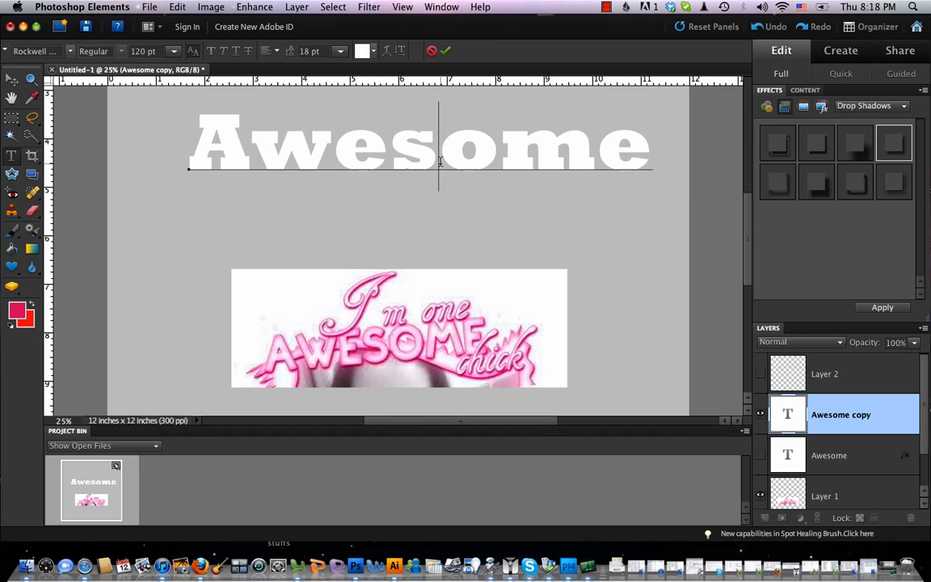
pyautogui.press('super')
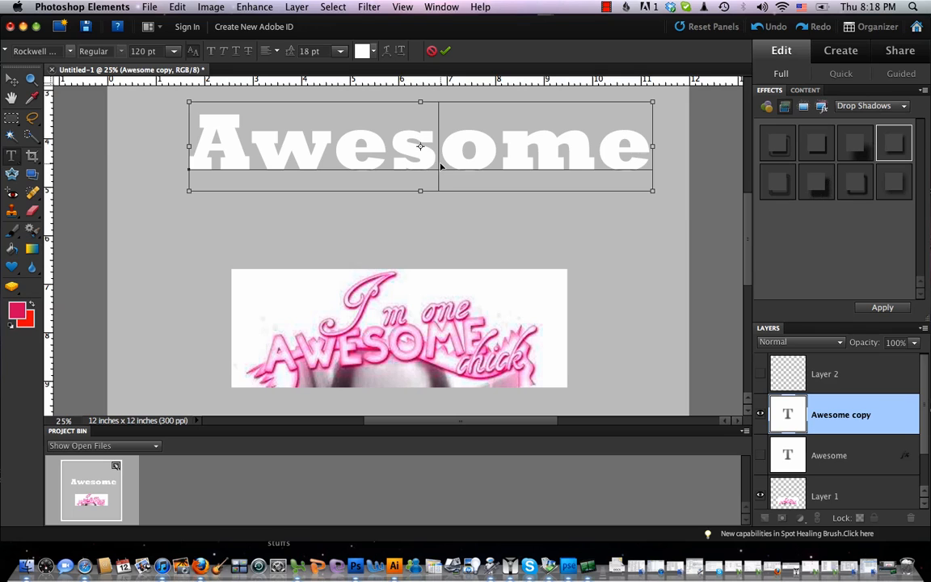
pyautogui.press('super+a')
pyautogui.click(361, 51)
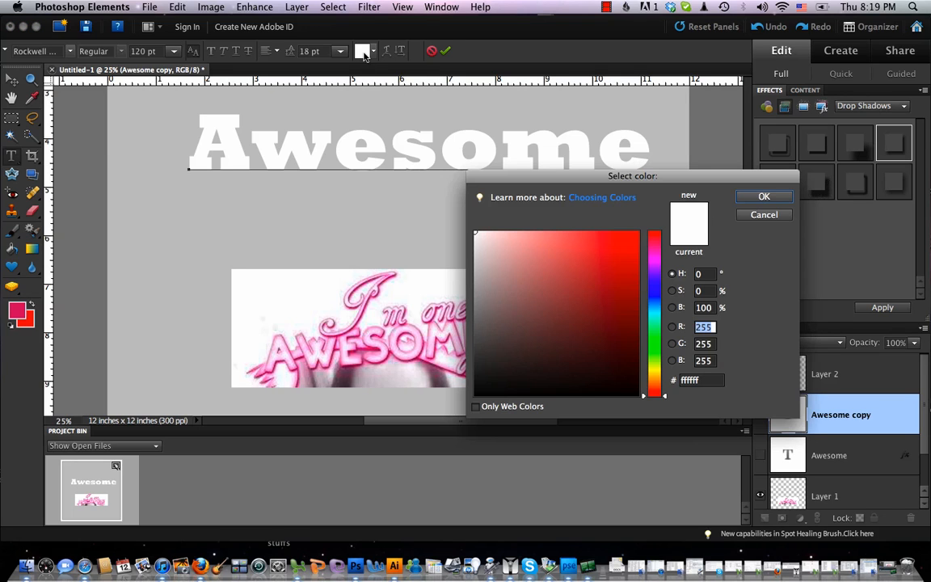
pyautogui.click(14, 315)
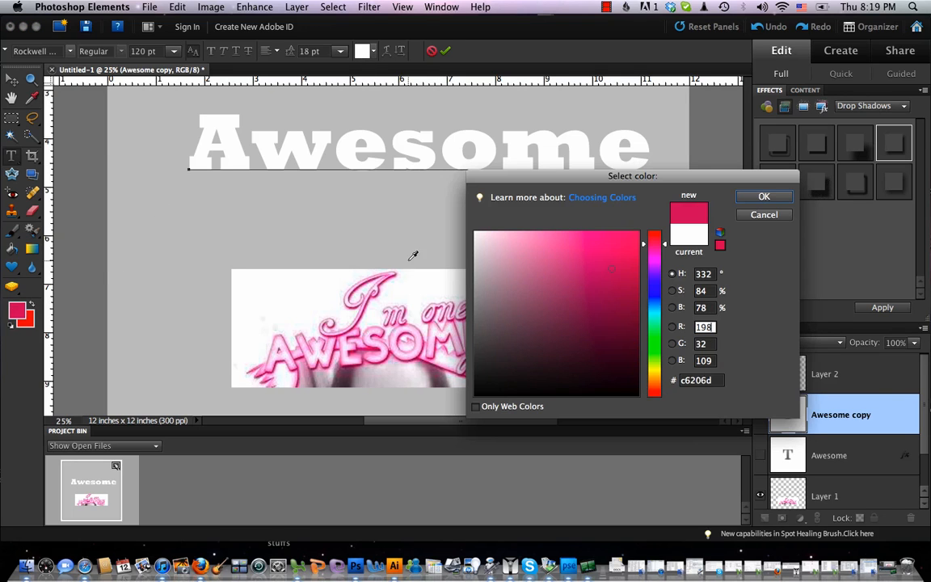
pyautogui.click(763, 197)
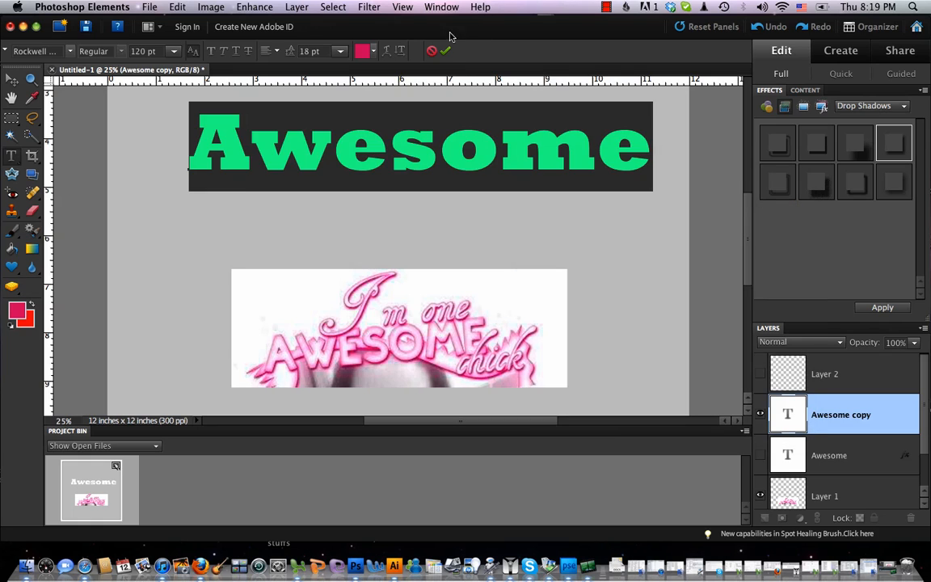
pyautogui.click(445, 52)
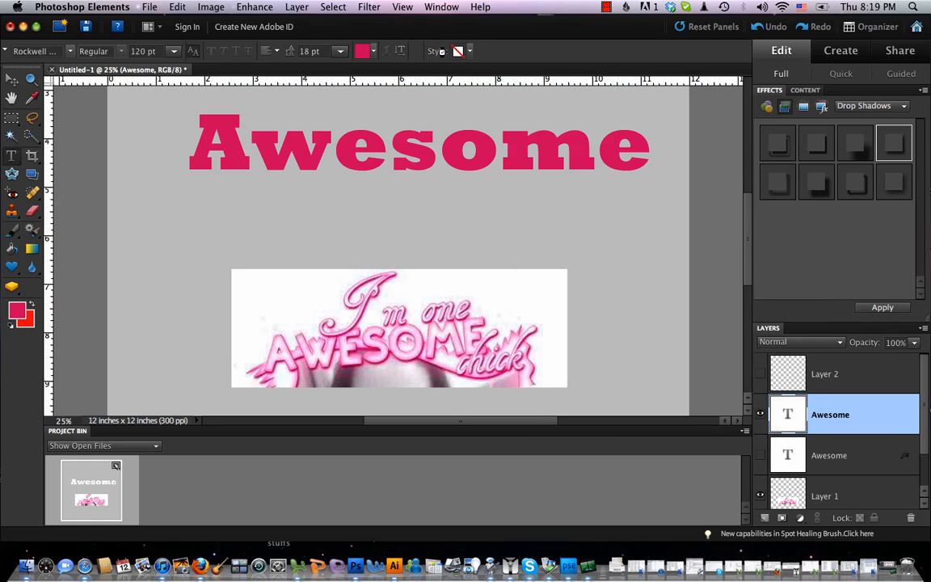
pyautogui.rightClick(845, 414)
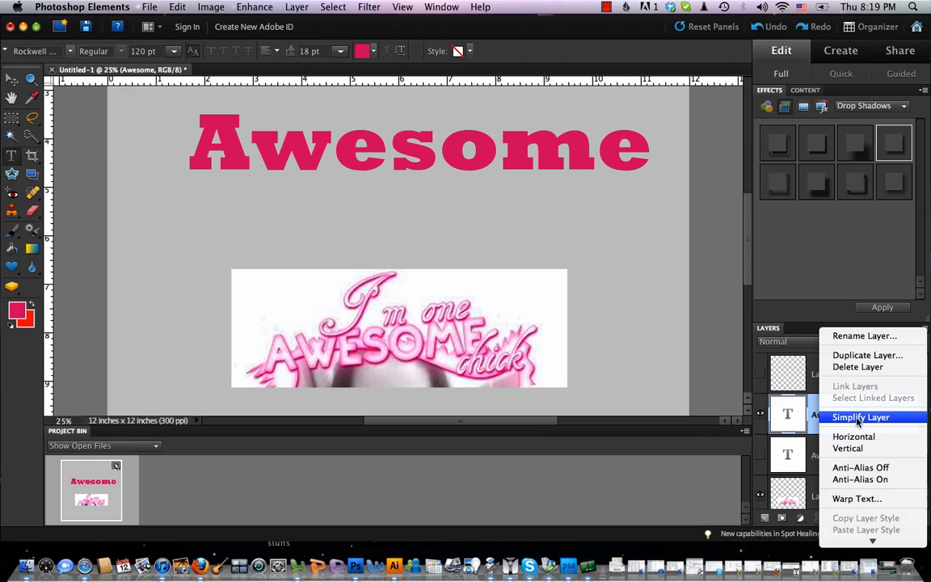
pyautogui.click(826, 416)
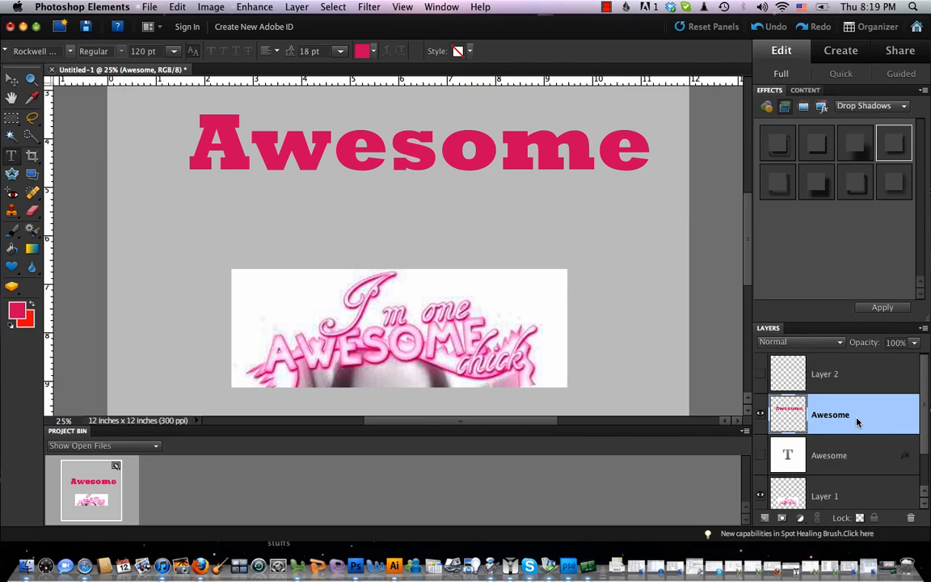
# Load the simplified pink lettering as a selection and contract that selection by 18 pixels
pyautogui.keyDown('super'); pyautogui.click(792, 413); pyautogui.keyUp('super')
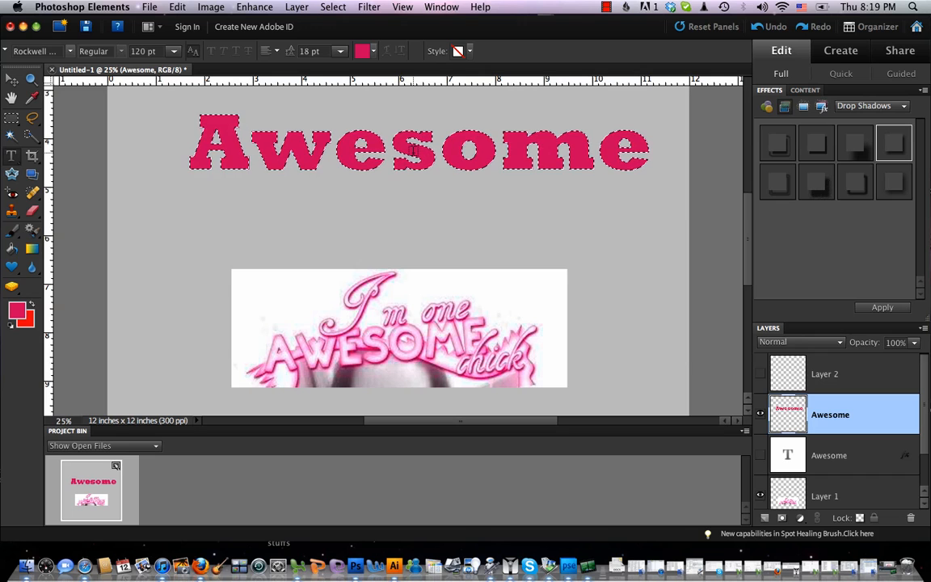
pyautogui.click(297, 7)
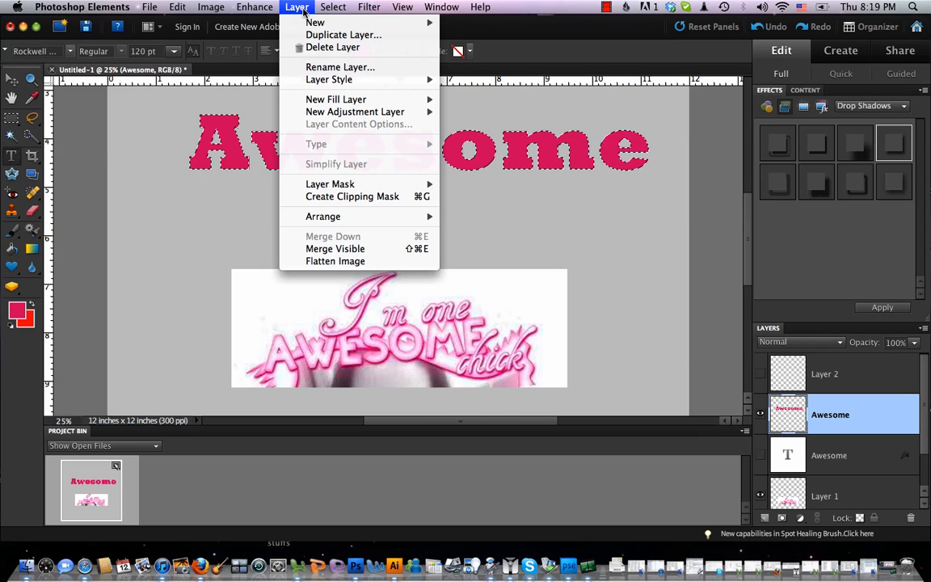
pyautogui.moveTo(334, 7)
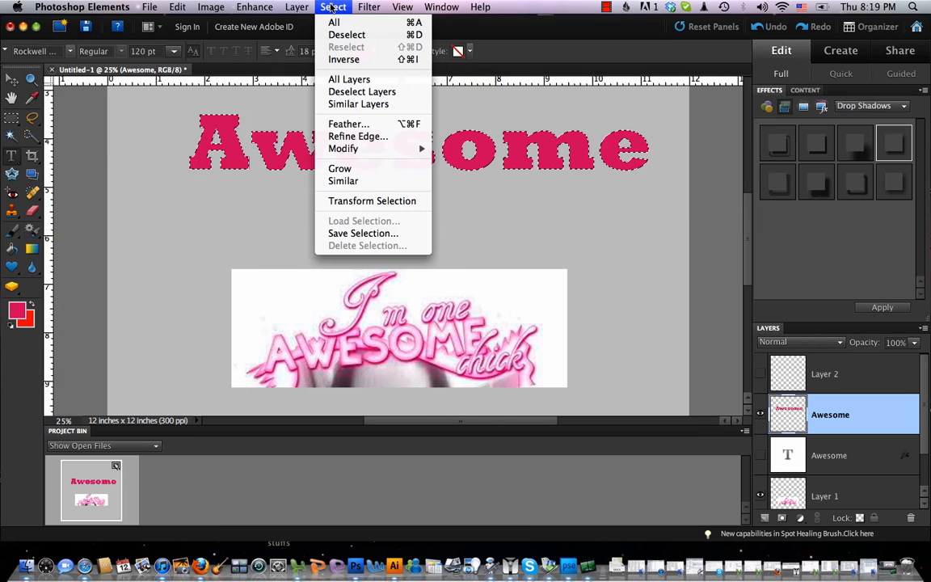
pyautogui.moveTo(394, 149)
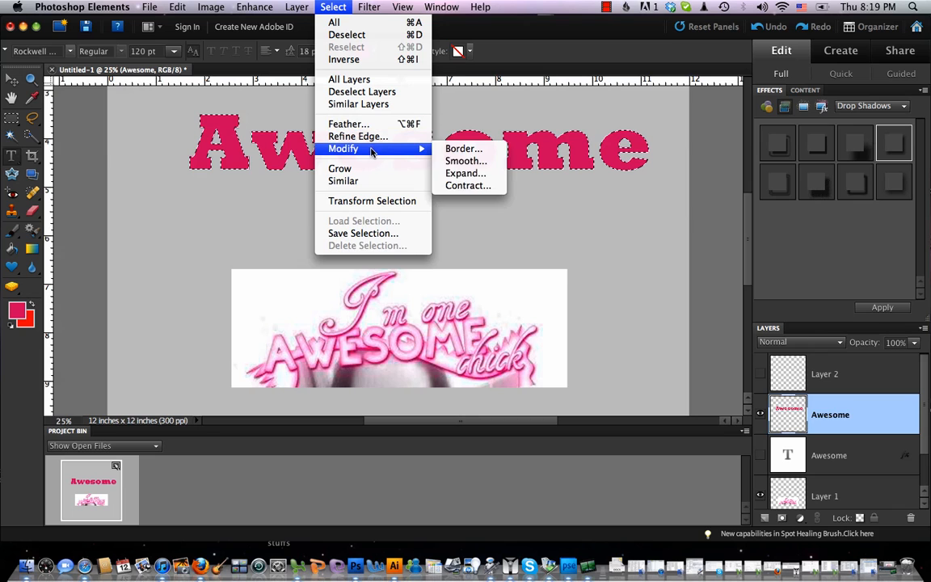
pyautogui.click(460, 186)
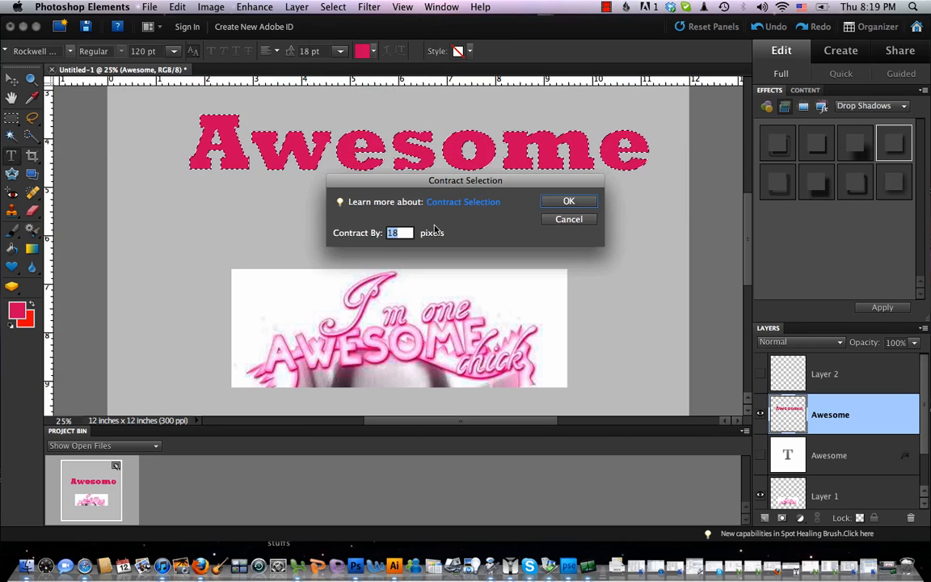
pyautogui.click(548, 203)
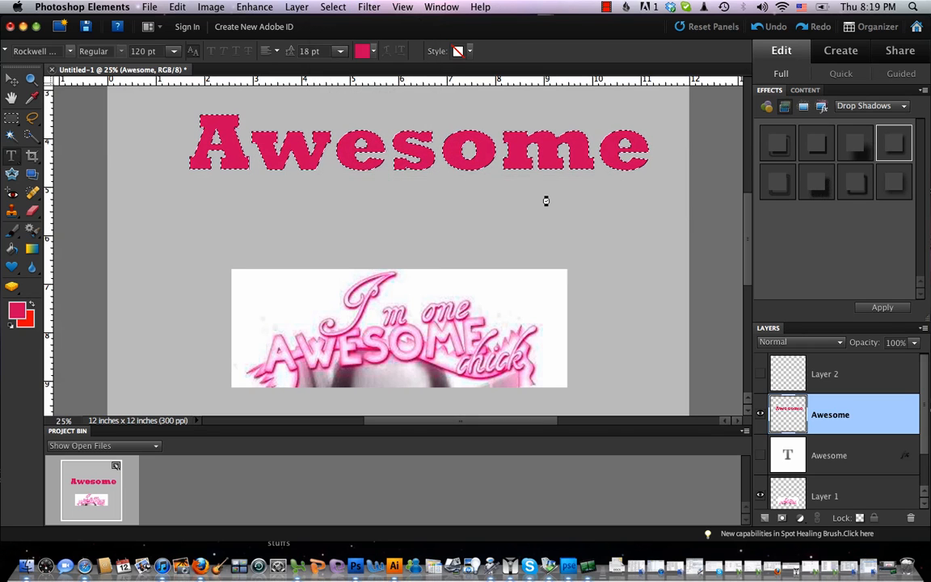
# Feather the contracted lettering selection by 18 pixels and delete the pink inside it
pyautogui.click(333, 6)
pyautogui.moveTo(359, 151)
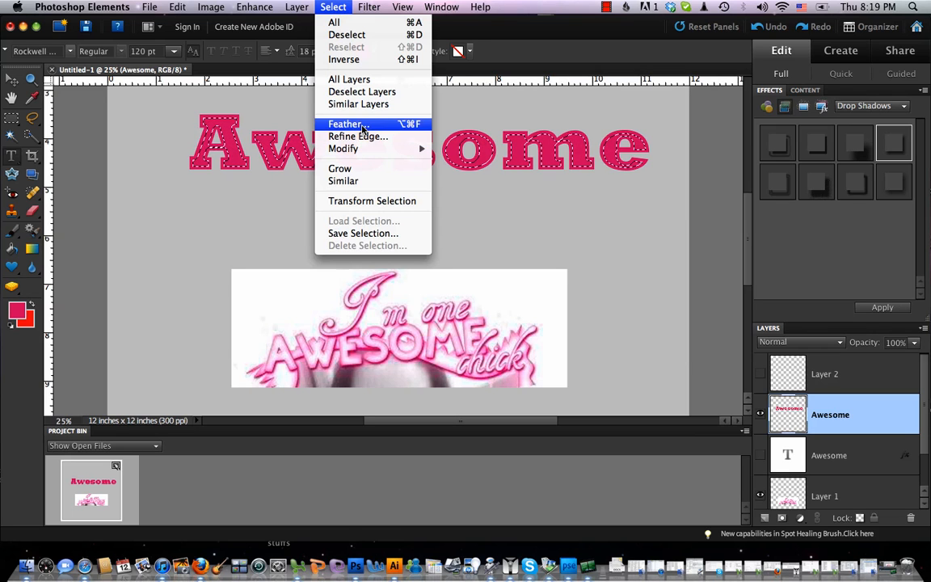
pyautogui.click(347, 123)
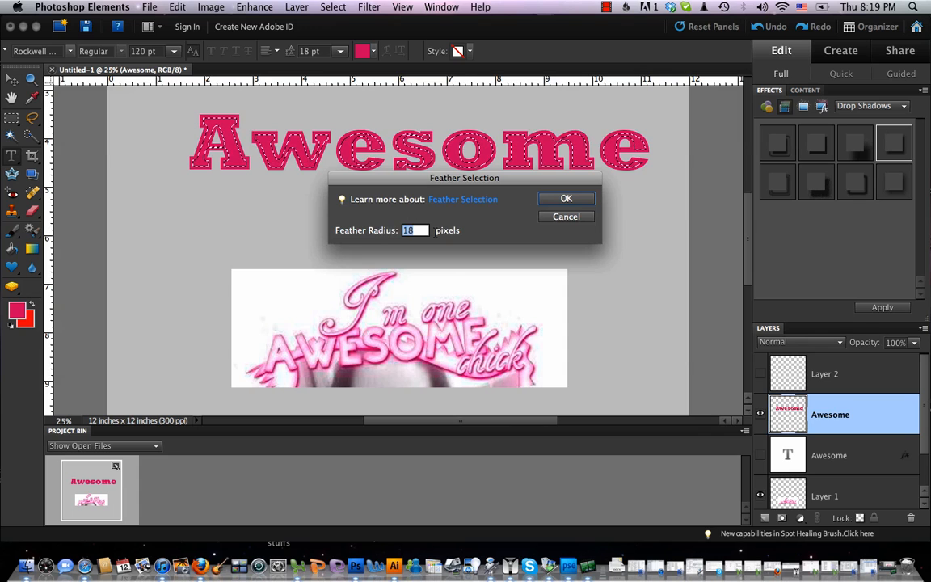
pyautogui.click(566, 198)
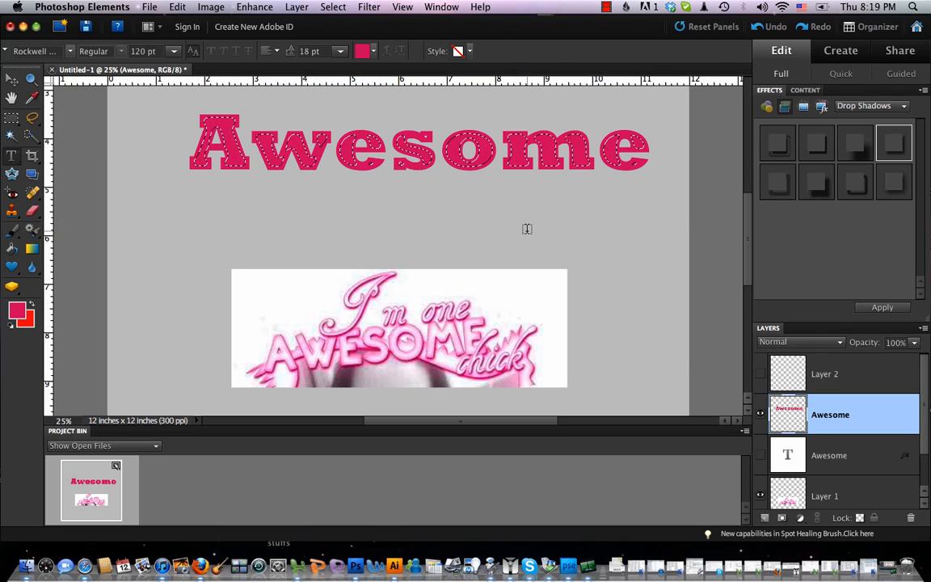
pyautogui.press('Delete')
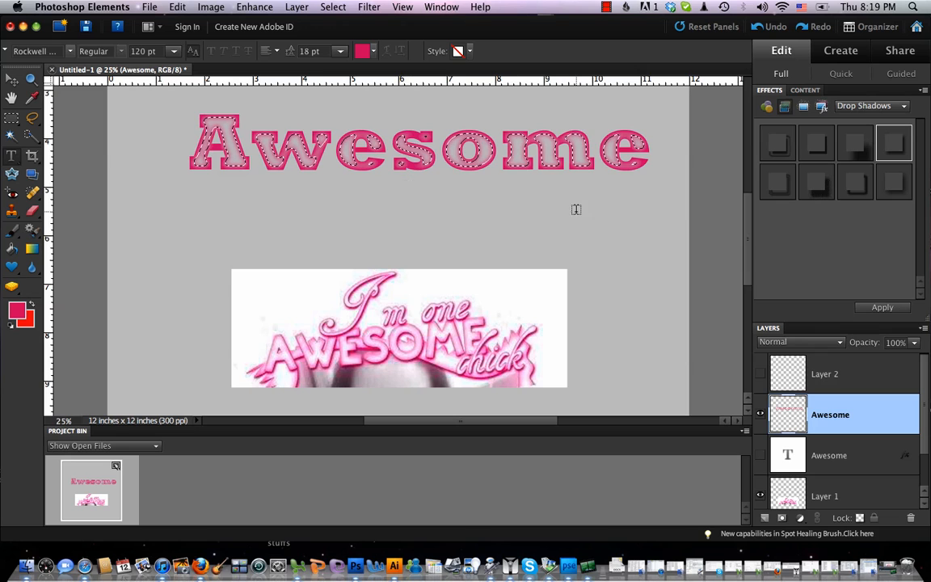
# Show the original Awesome text layer and Layer 2 again, and clear the selection
pyautogui.click(759, 455)
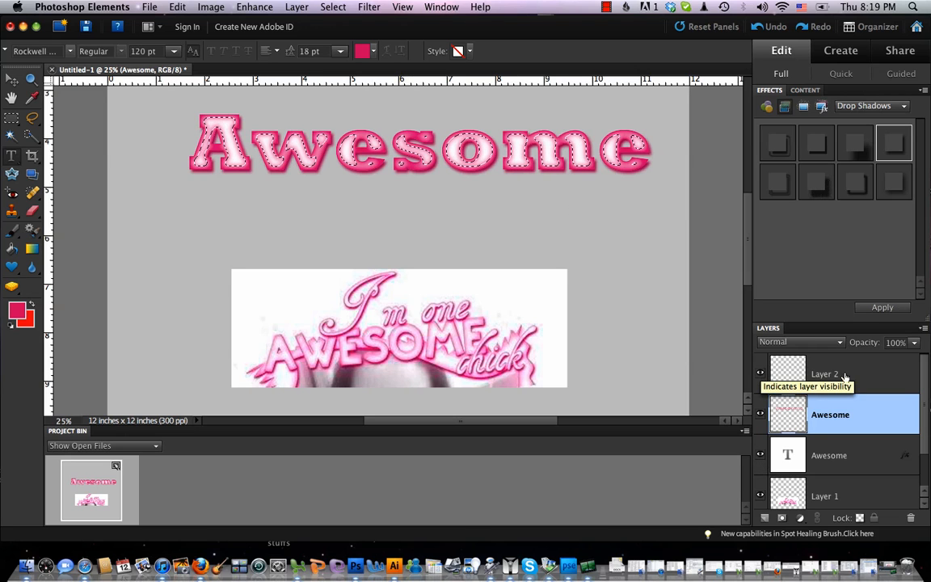
pyautogui.click(759, 374)
pyautogui.press('super+d')
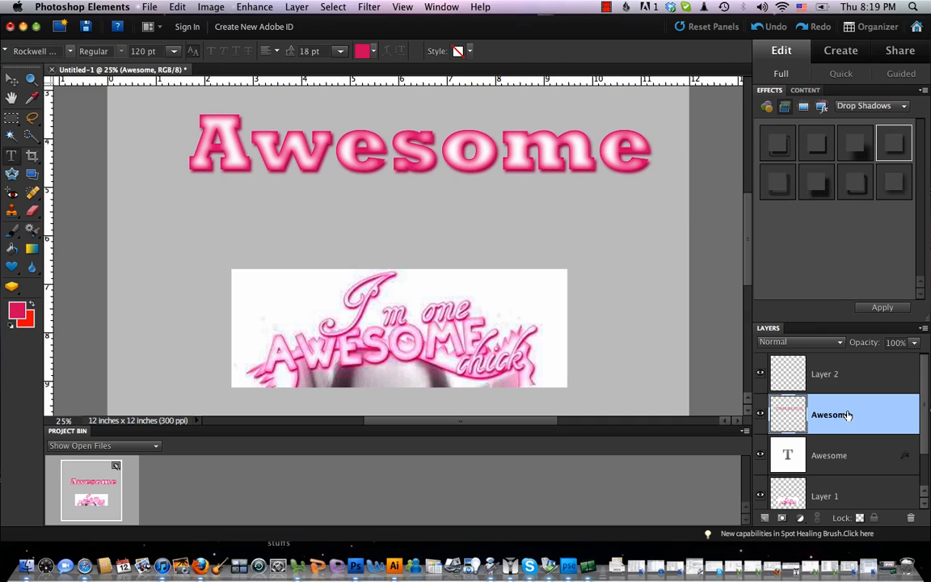
# Lower the opacity of the simplified Awesome layer to about 56% and of Layer 2 to about 46%
pyautogui.click(915, 342)
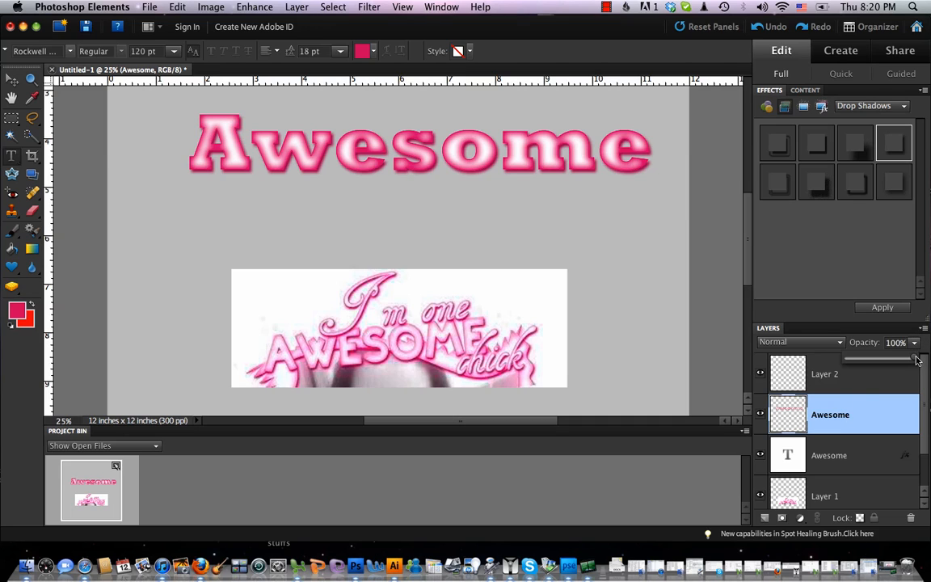
pyautogui.moveTo(915, 359); pyautogui.dragTo(878, 361)
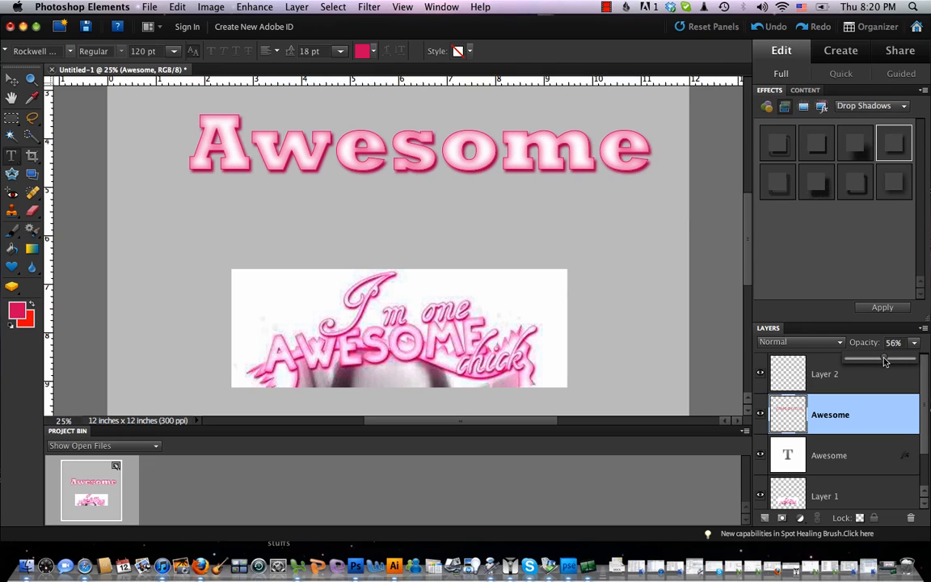
pyautogui.click(882, 374)
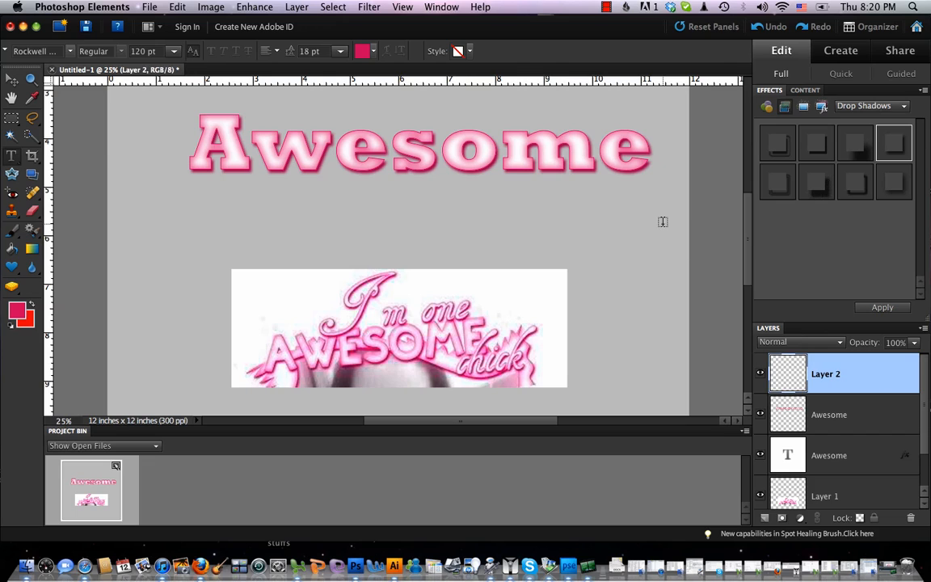
pyautogui.click(914, 344)
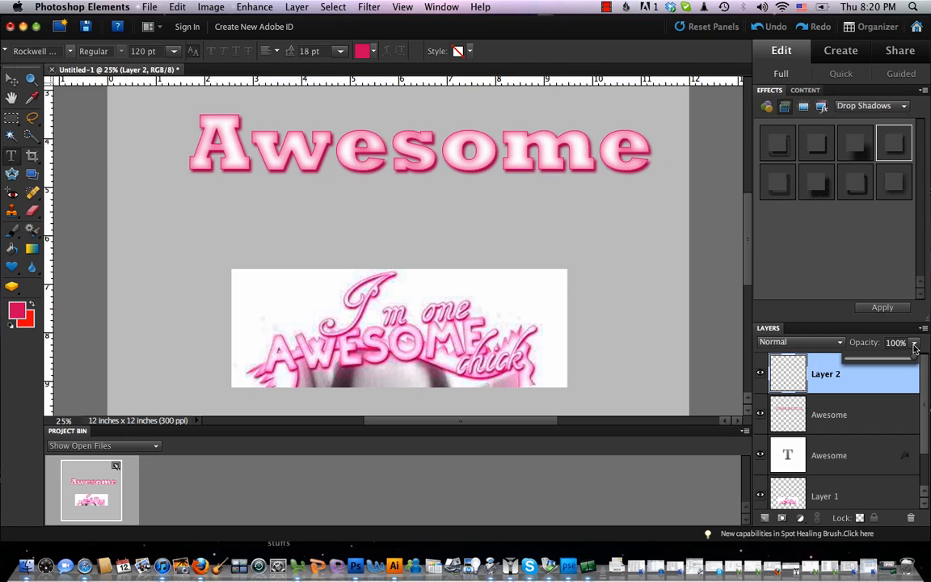
pyautogui.moveTo(914, 361); pyautogui.dragTo(881, 362)
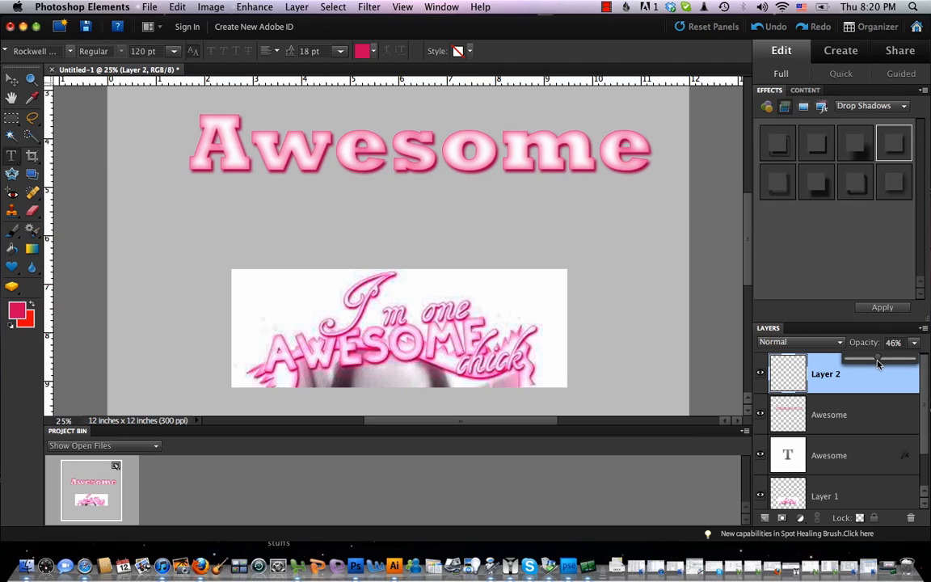